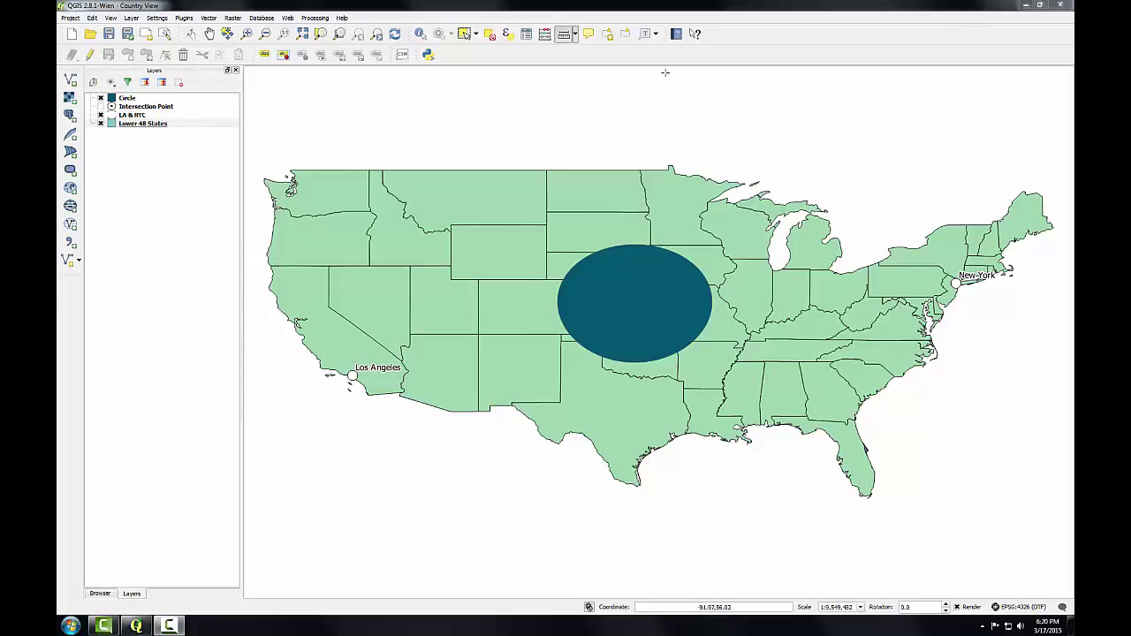
Measure the straight-line distance starting from Los Angeles, then close the measurement
{"action": "left_click", "coordinate": [575, 34]}
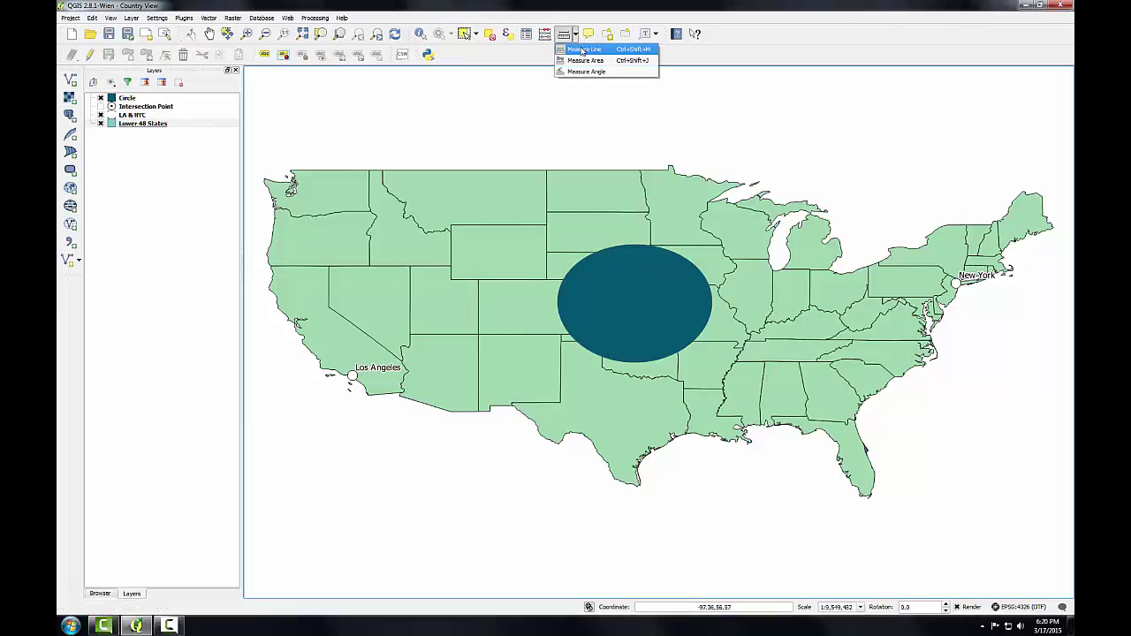
{"action": "left_click", "coordinate": [583, 49]}
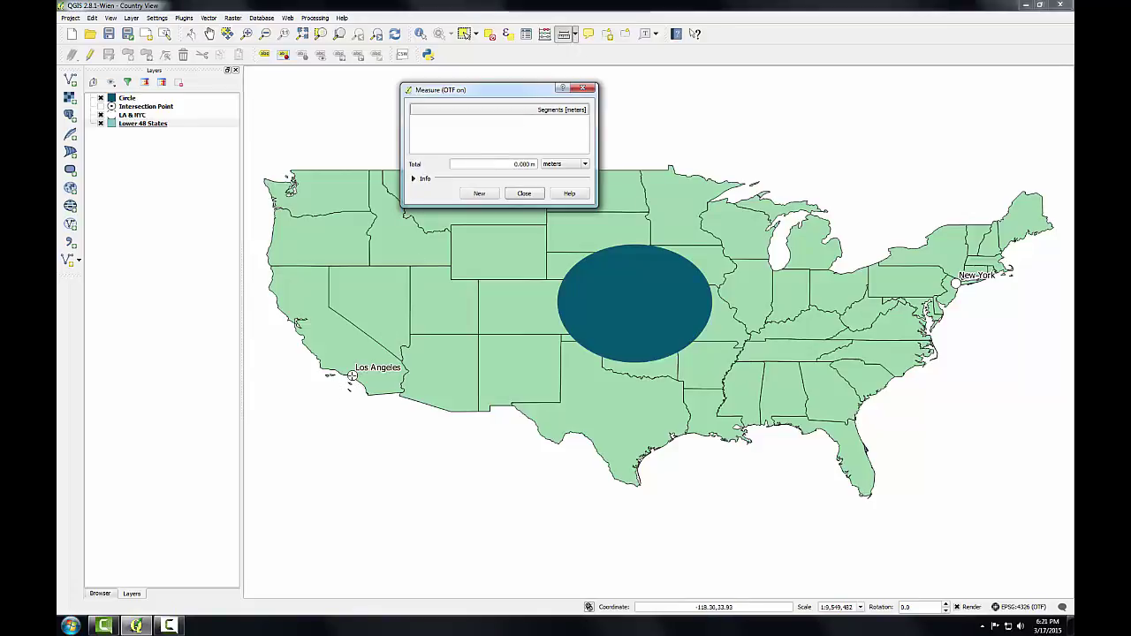
{"action": "left_click", "coordinate": [351, 375]}
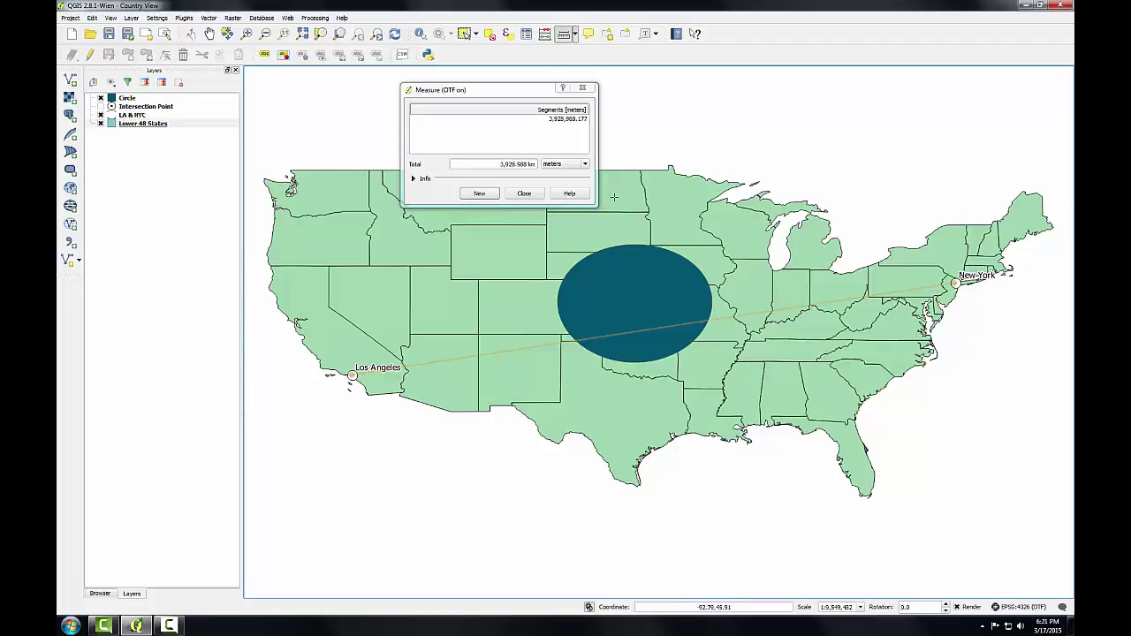
{"action": "left_click", "coordinate": [524, 192]}
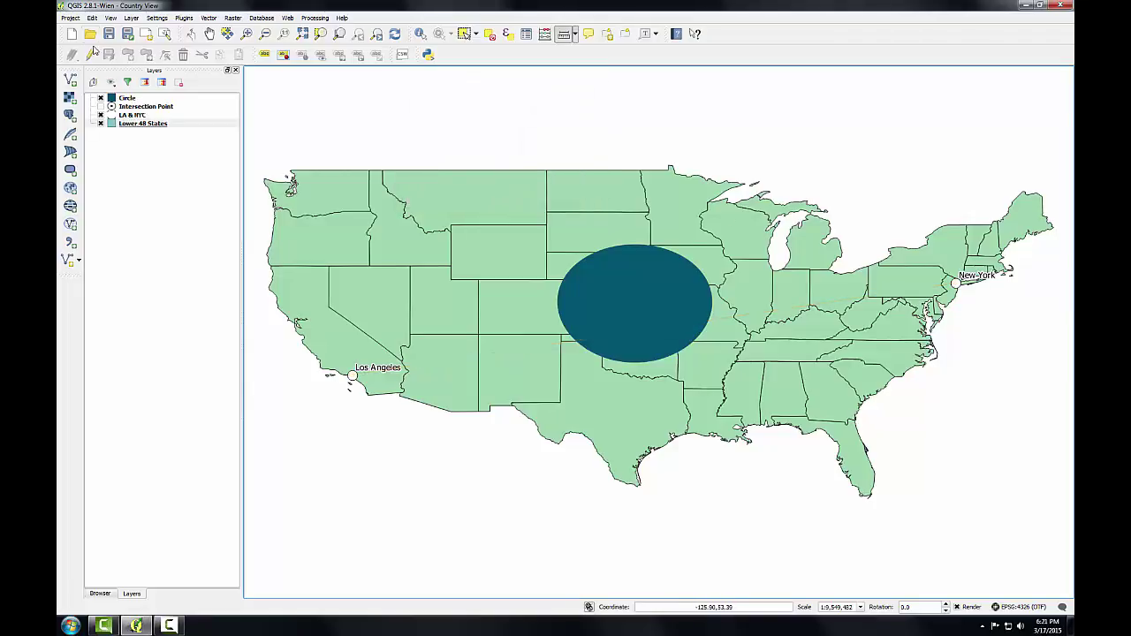
Set the project CRS to World_Eckert_IV in Project Properties
{"action": "left_click", "coordinate": [69, 18]}
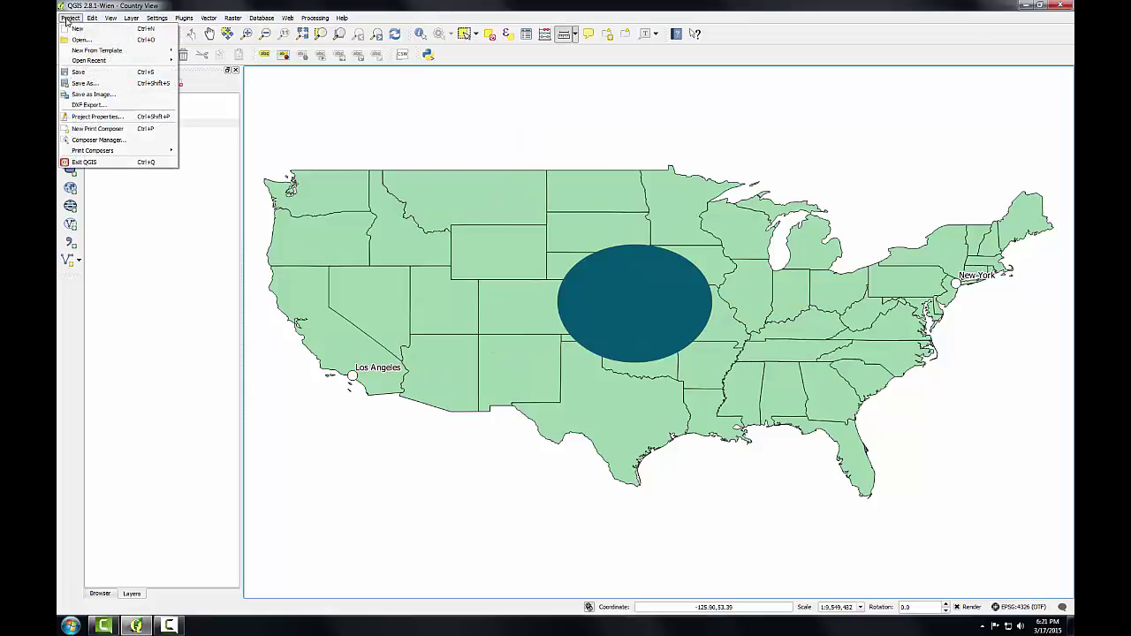
{"action": "left_click", "coordinate": [90, 117]}
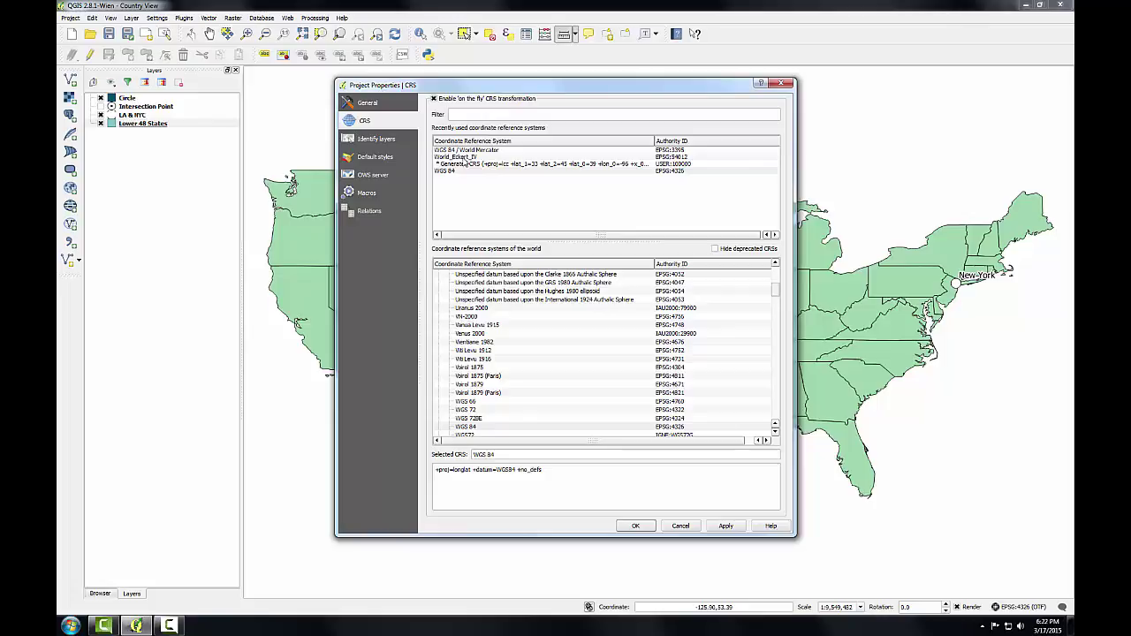
{"action": "left_click", "coordinate": [464, 157]}
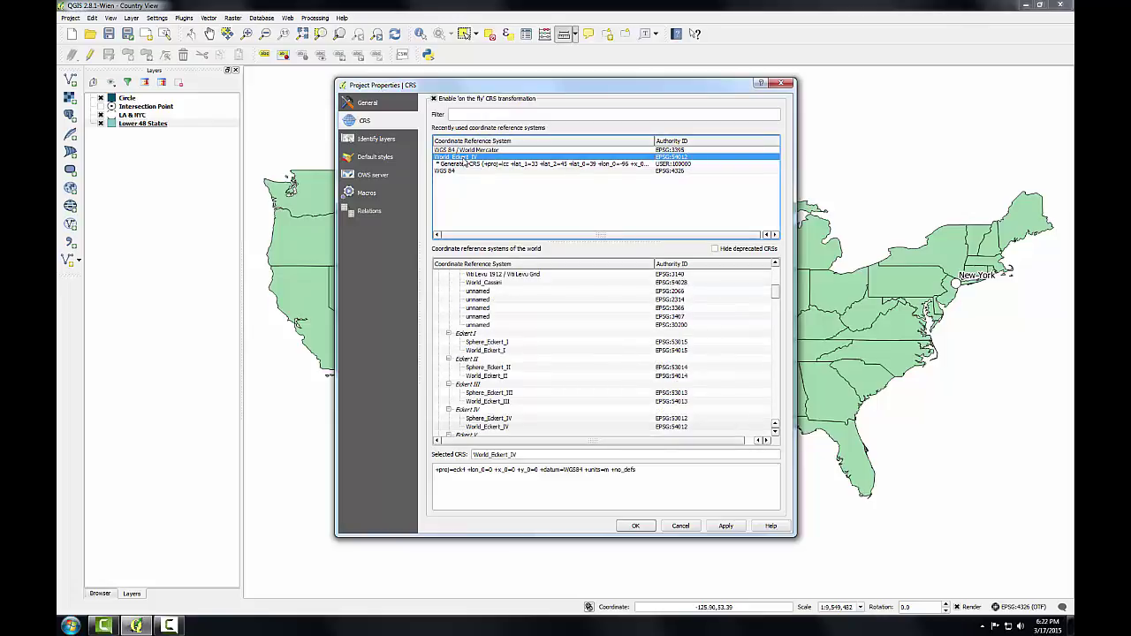
{"action": "left_click", "coordinate": [635, 525]}
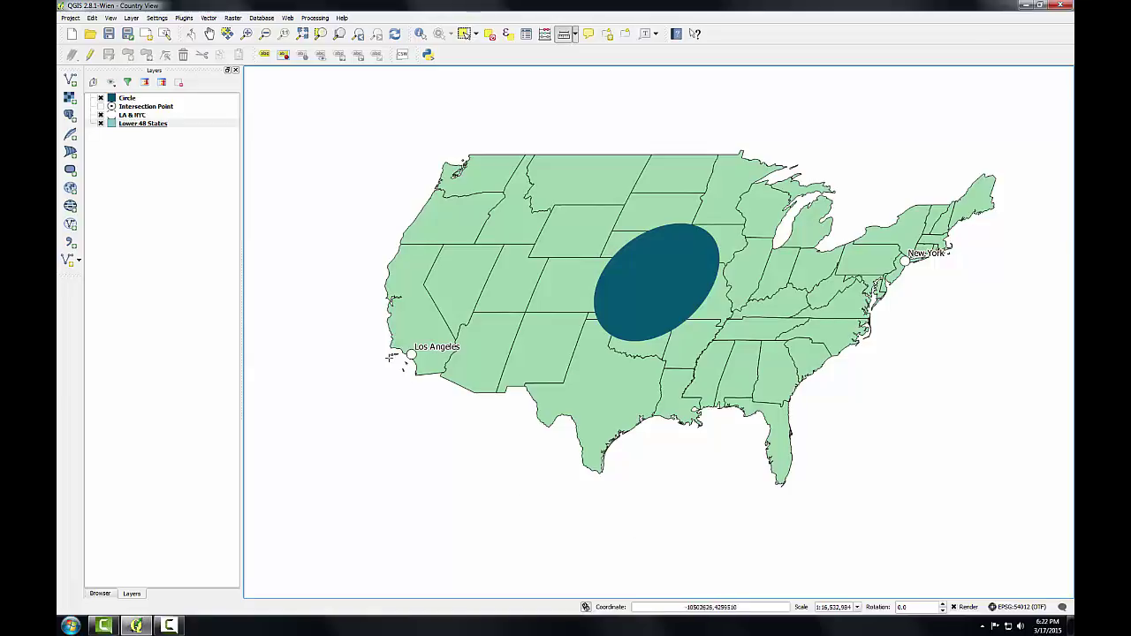
Start a custom CRS by copying the World_Eckert_IV parameters
{"action": "left_click", "coordinate": [157, 18]}
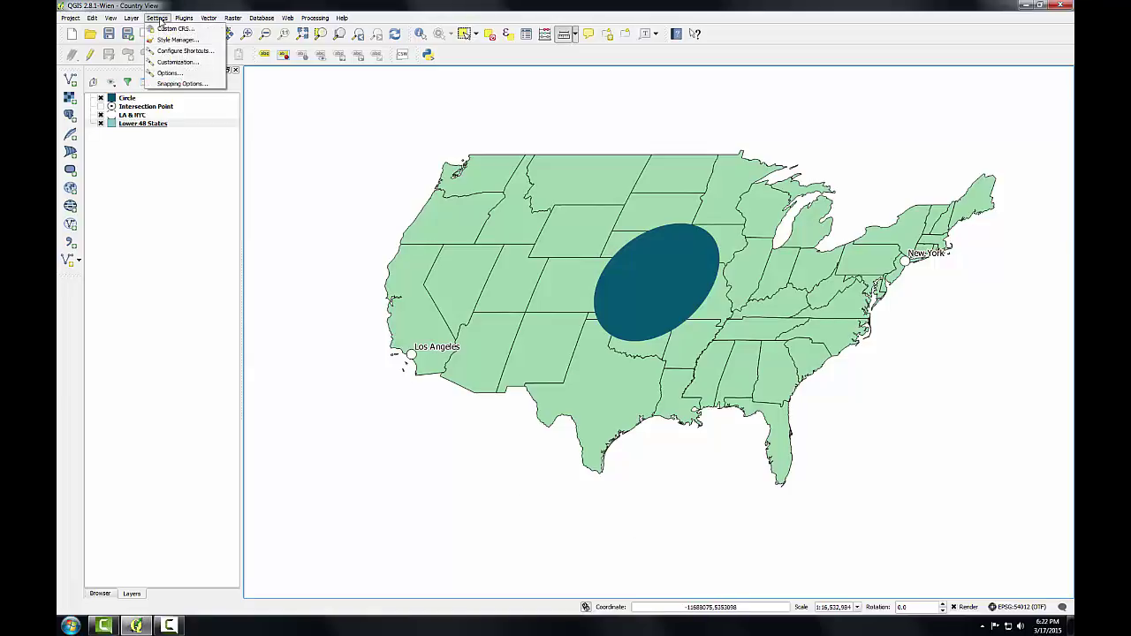
{"action": "left_click", "coordinate": [160, 30]}
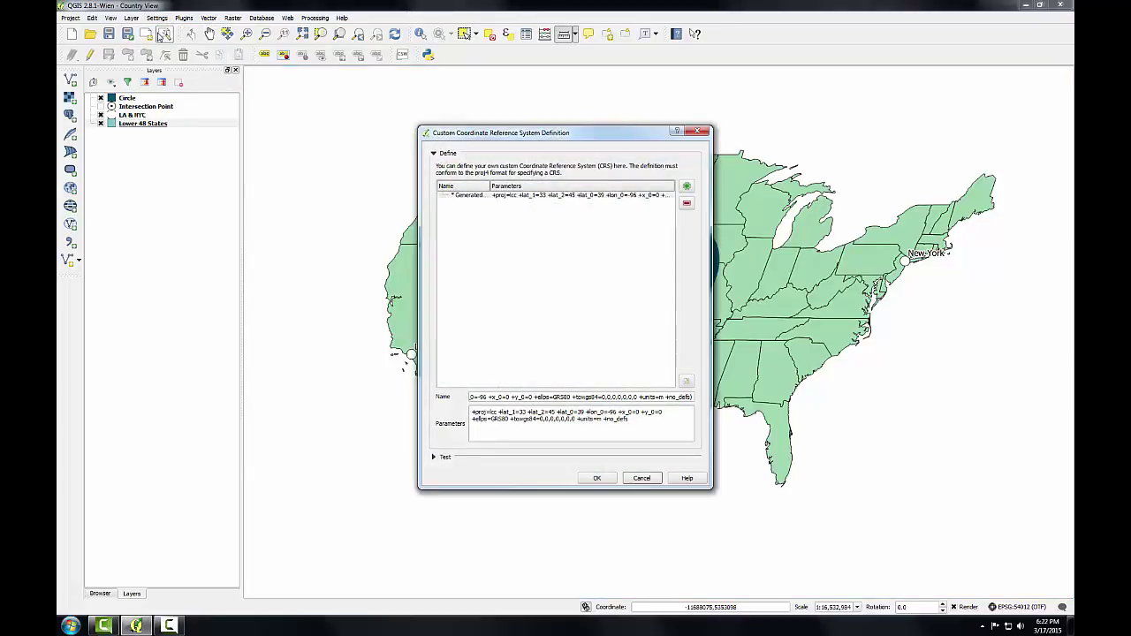
{"action": "left_click", "coordinate": [687, 385]}
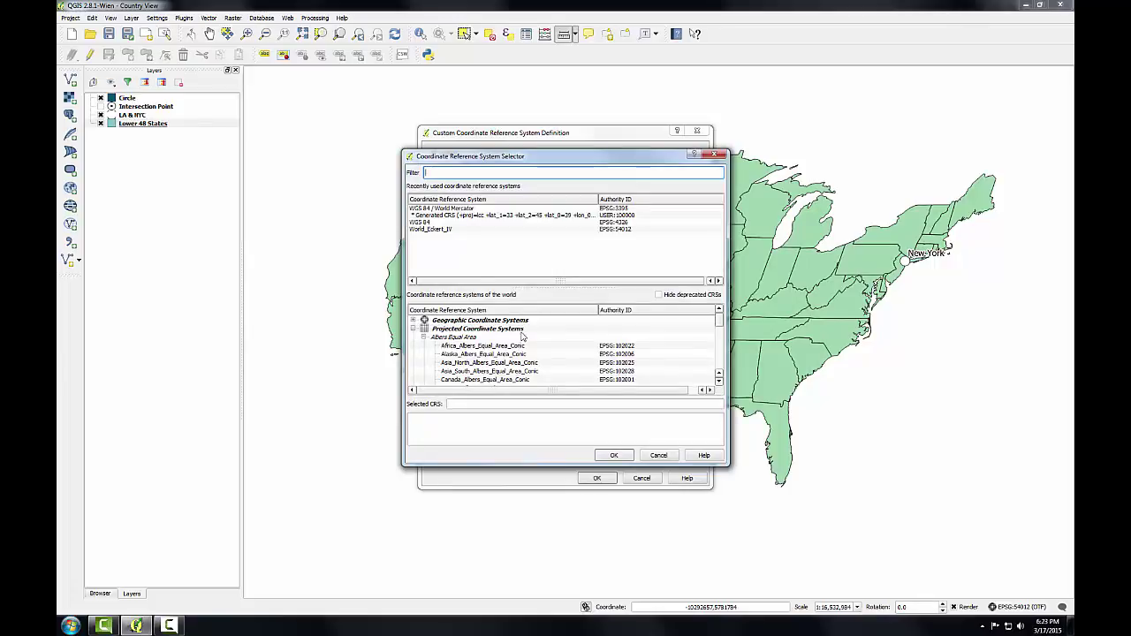
{"action": "left_click", "coordinate": [448, 231]}
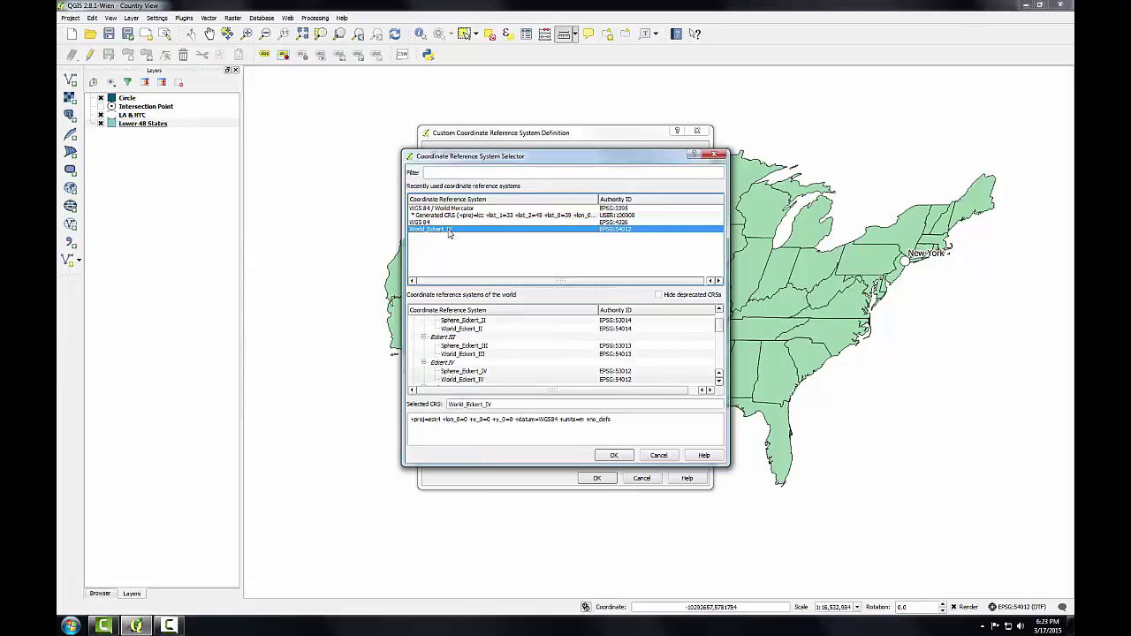
{"action": "left_click", "coordinate": [611, 457]}
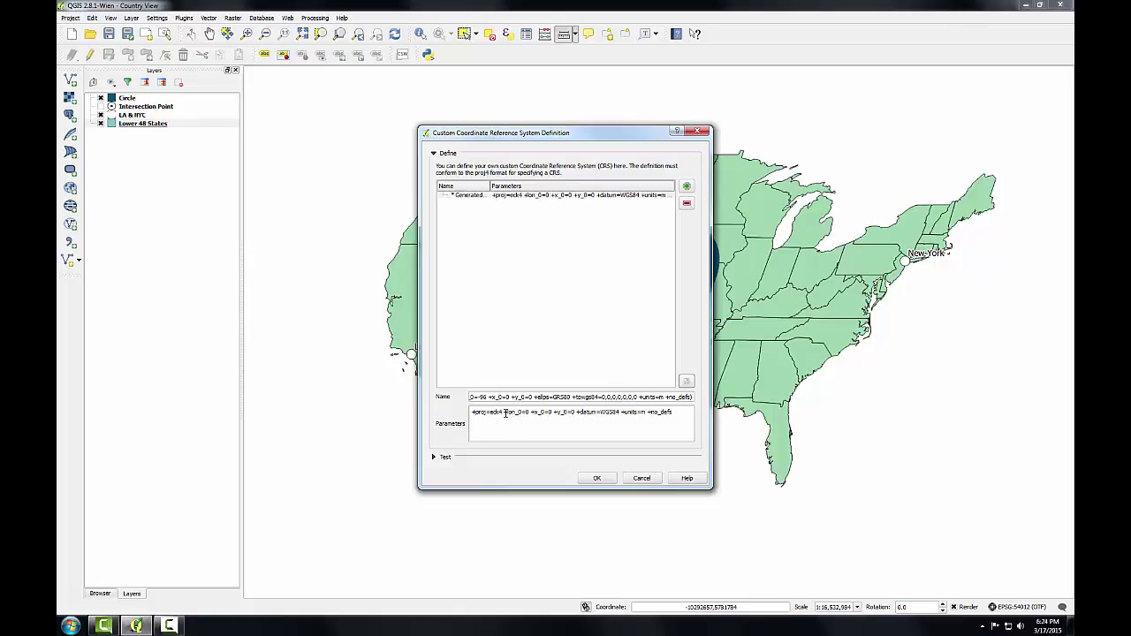
Change the central meridian to +lon_0=-96, name it USA_Eckert_IV, and save
{"action": "left_click_drag", "start_coordinate": [506, 412], "coordinate": [529, 413]}
{"action": "left_click", "coordinate": [527, 413]}
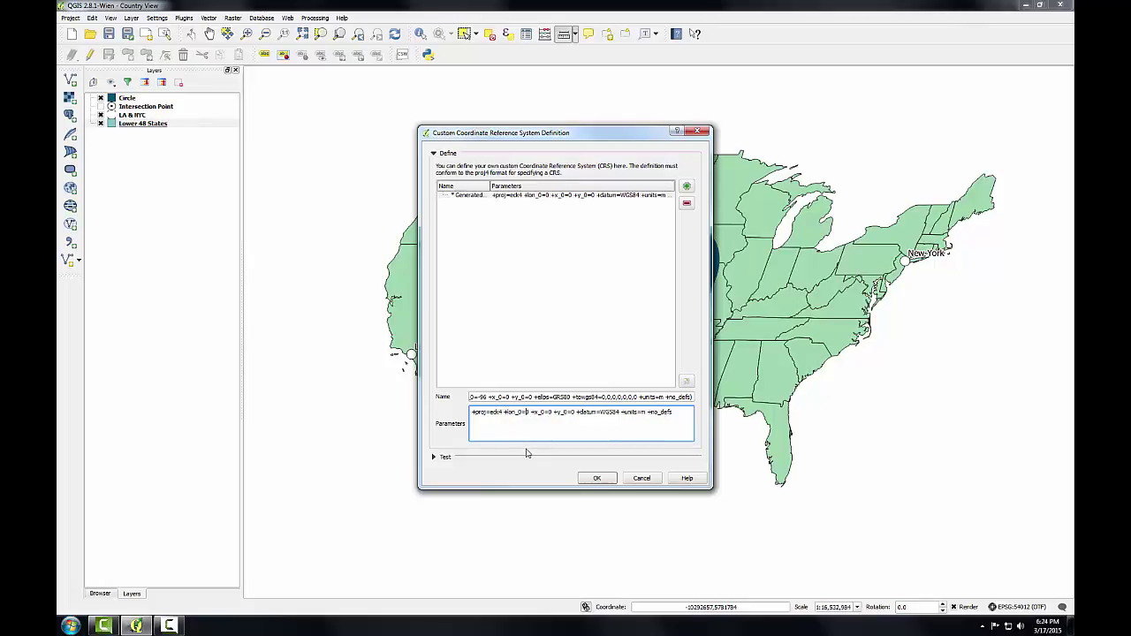
{"action": "key", "text": "BackSpace"}
{"action": "type", "text": "-96"}
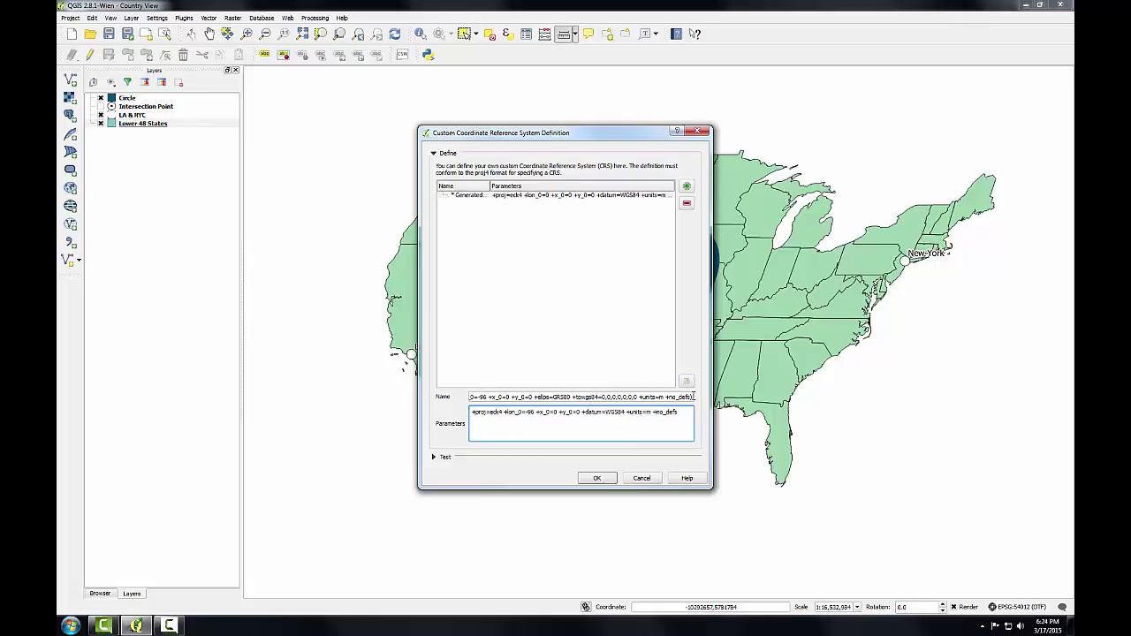
{"action": "left_click_drag", "start_coordinate": [695, 397], "coordinate": [287, 409]}
{"action": "type", "text": "USA"}
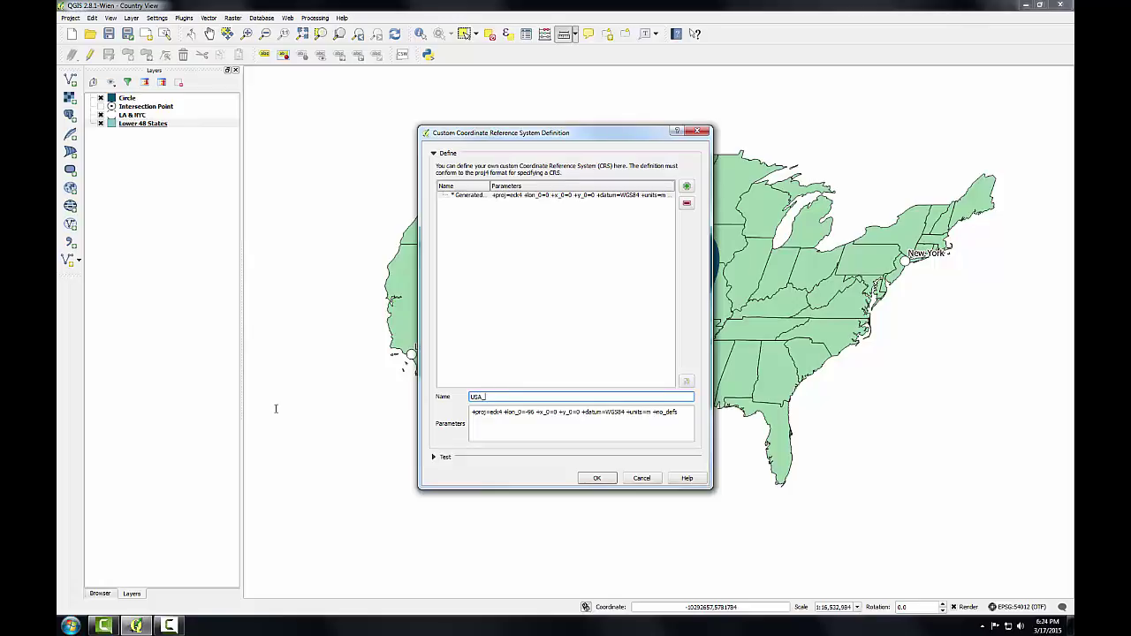
{"action": "type", "text": "_Eckert_IV"}
{"action": "left_click", "coordinate": [596, 478]}
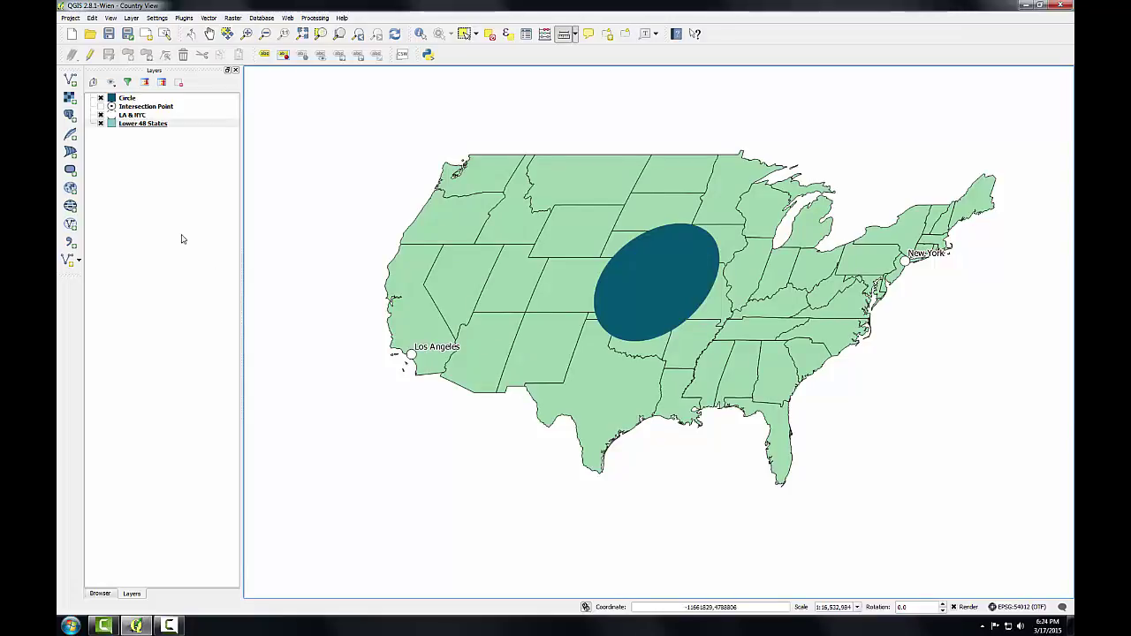
Set the project CRS to the user-defined USA_Eckert_IV system
{"action": "left_click", "coordinate": [74, 21]}
{"action": "left_click", "coordinate": [86, 117]}
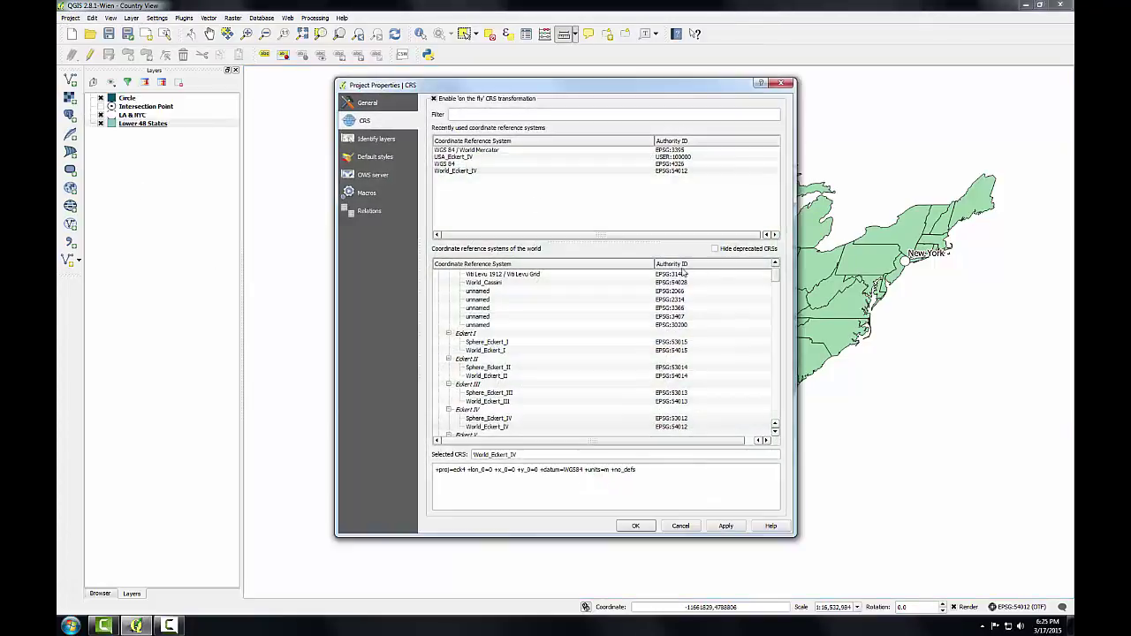
{"action": "left_click_drag", "start_coordinate": [776, 278], "coordinate": [763, 425]}
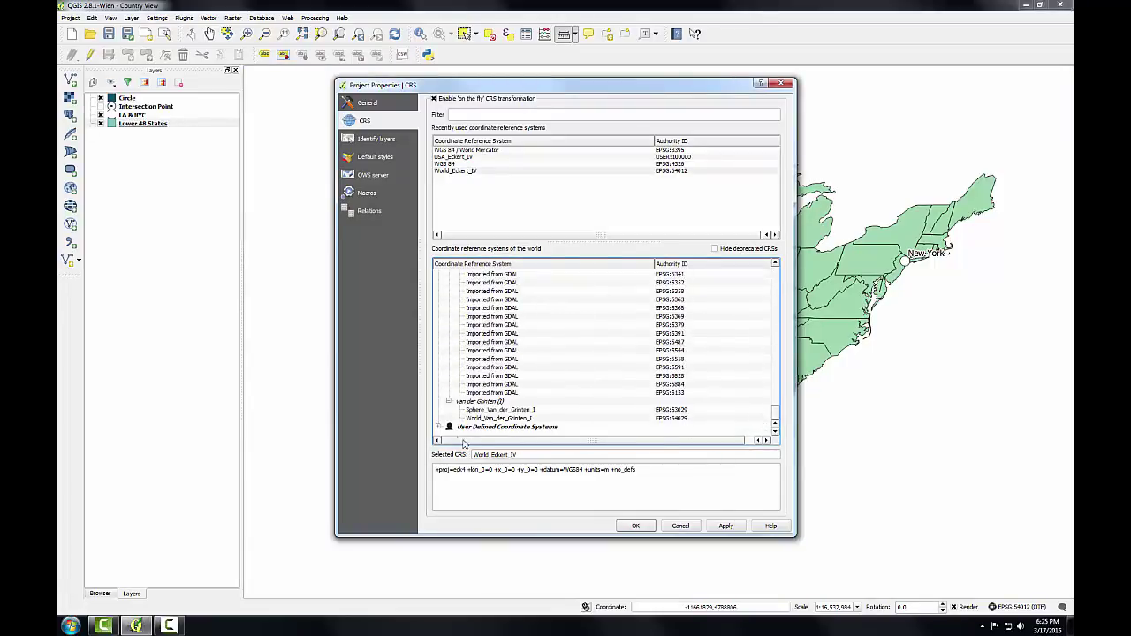
{"action": "left_click", "coordinate": [438, 428]}
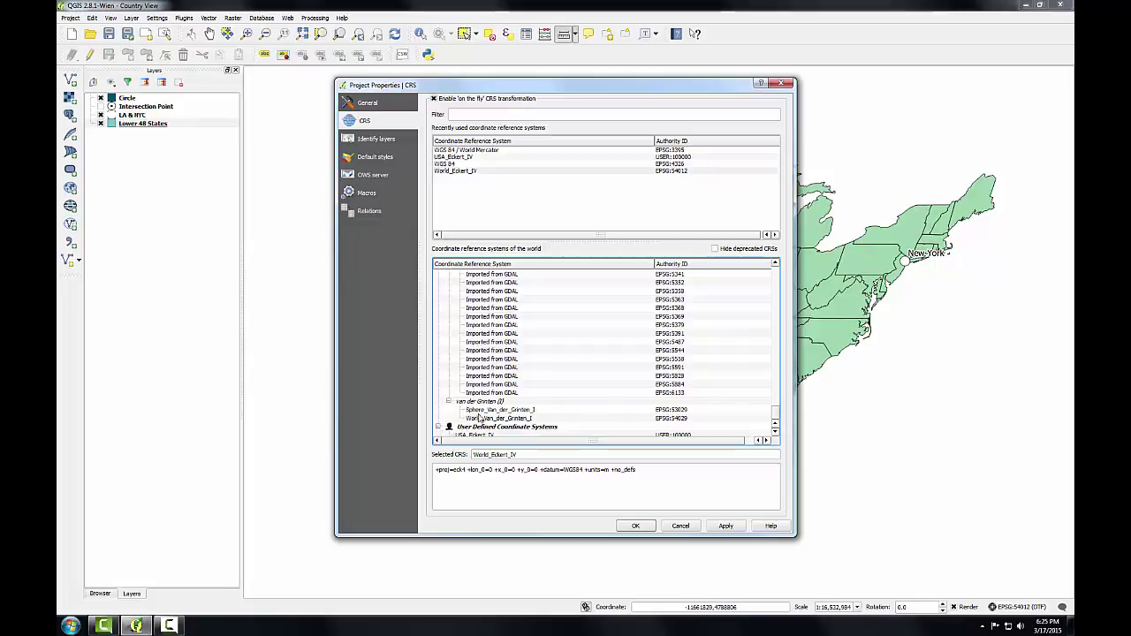
{"action": "left_click", "coordinate": [774, 433]}
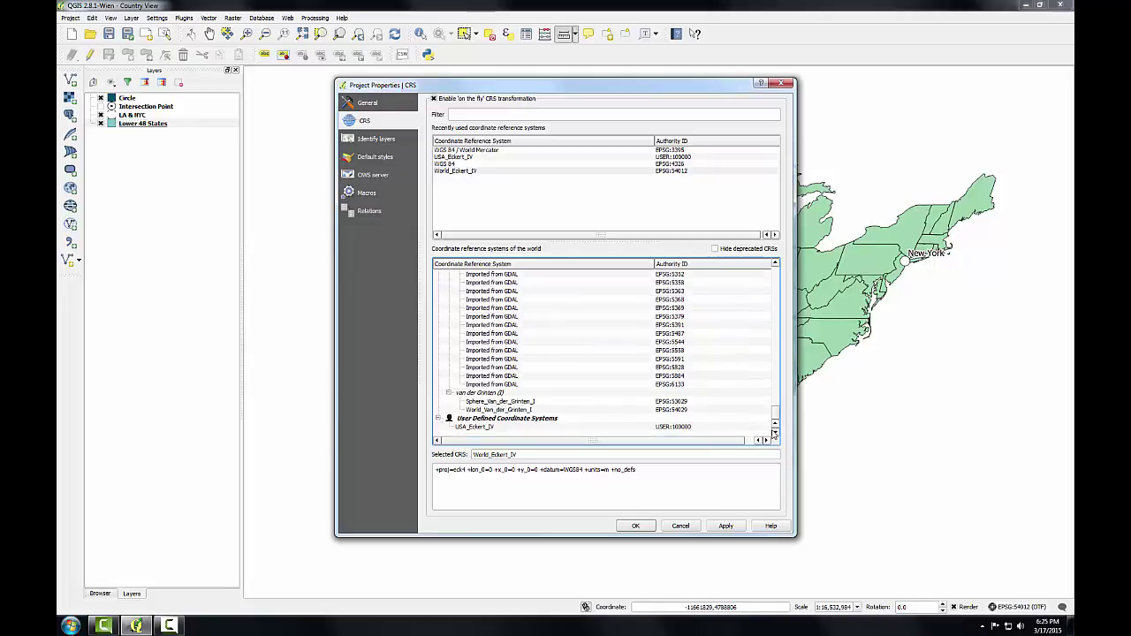
{"action": "left_click", "coordinate": [458, 428]}
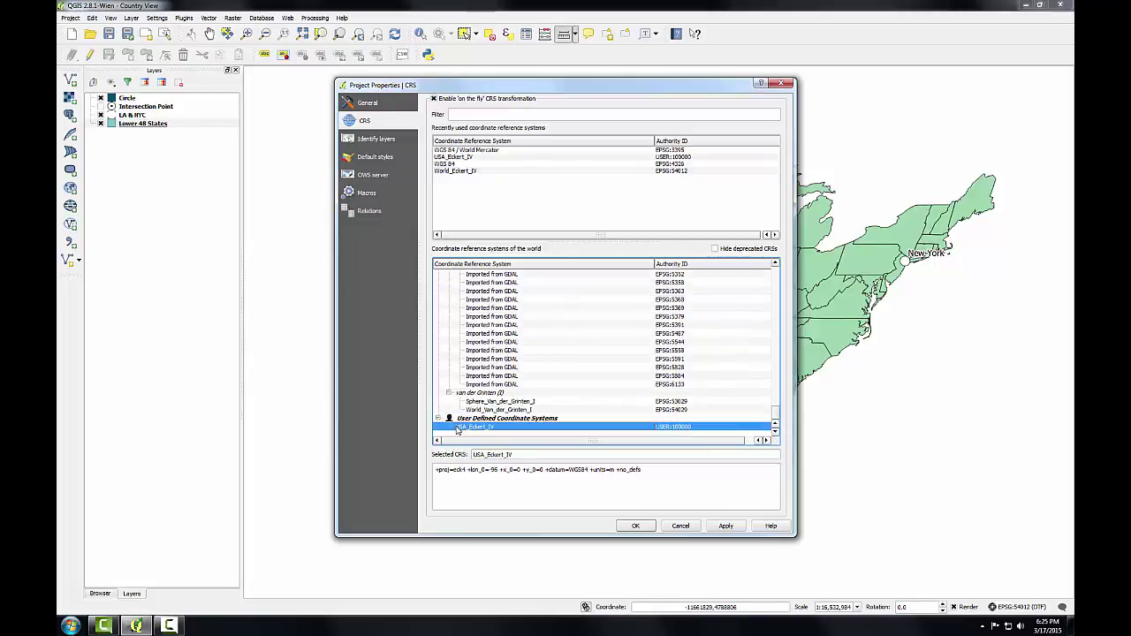
{"action": "left_click", "coordinate": [636, 528]}
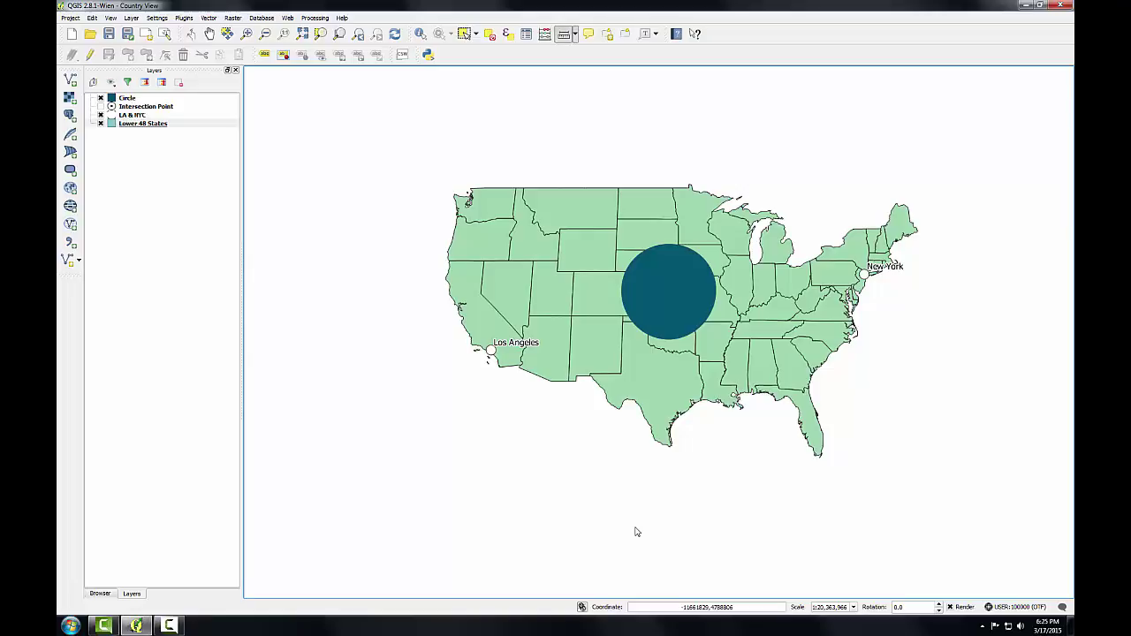
Filter for 102003 and set the project CRS to USA_Contiguous_Albers_Equal_Area_Conic
{"action": "left_click", "coordinate": [70, 18]}
{"action": "left_click", "coordinate": [92, 116]}
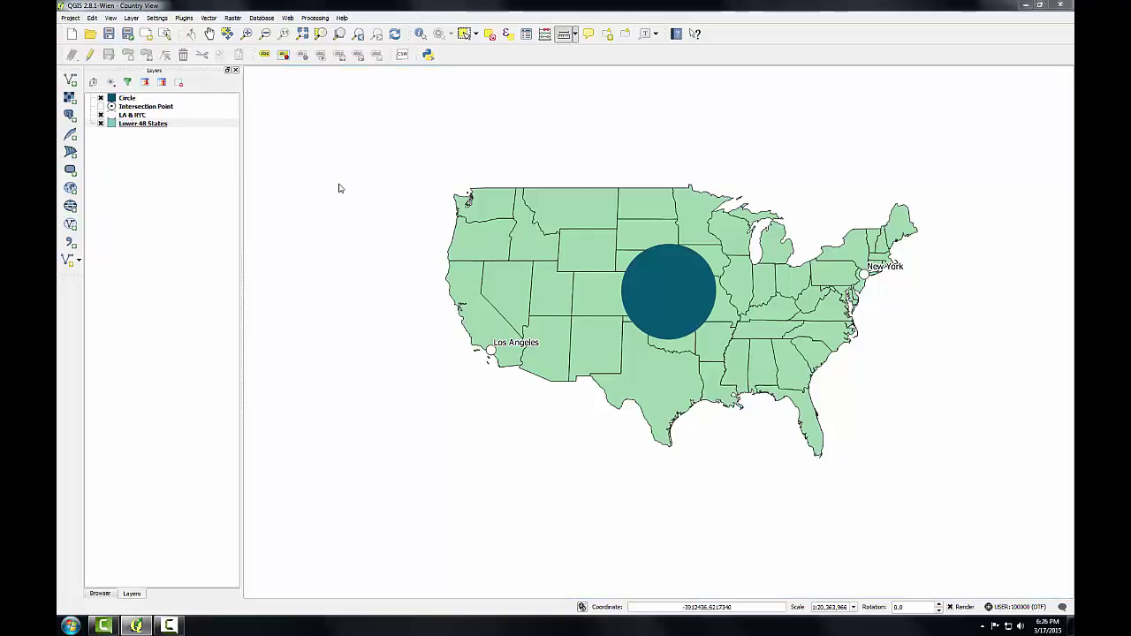
{"action": "left_click", "coordinate": [472, 113]}
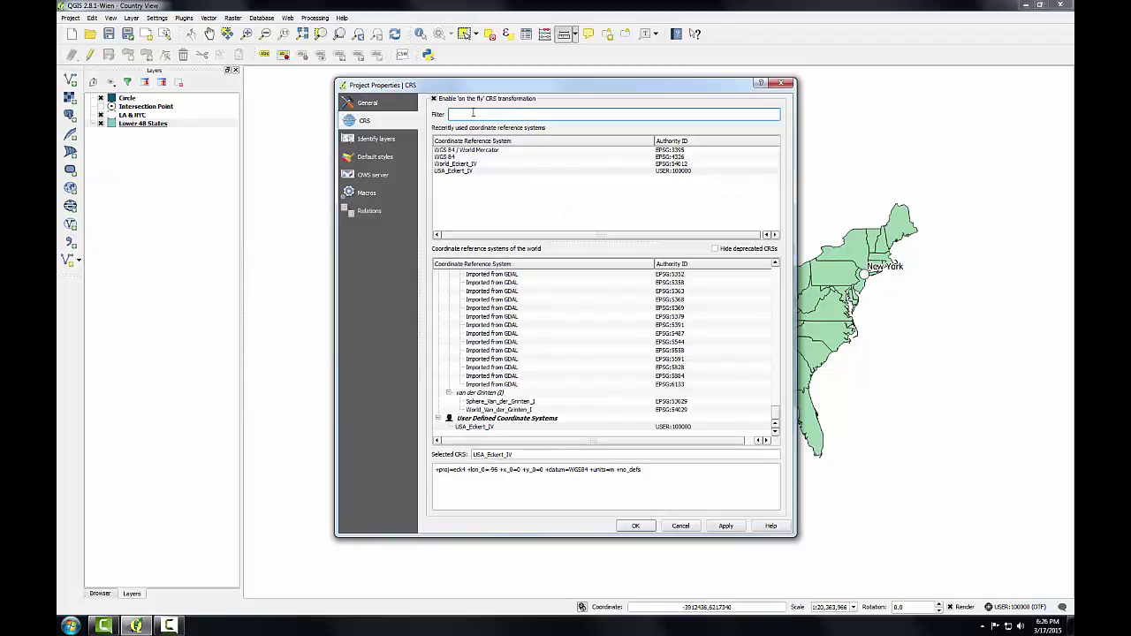
{"action": "type", "text": "1"}
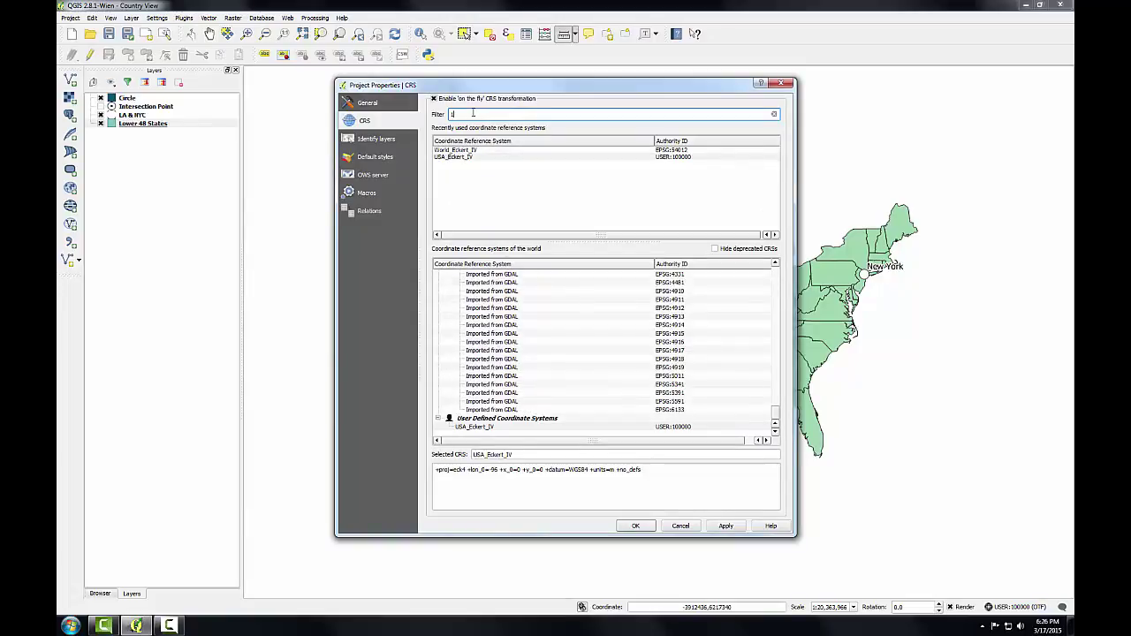
{"action": "type", "text": "02003"}
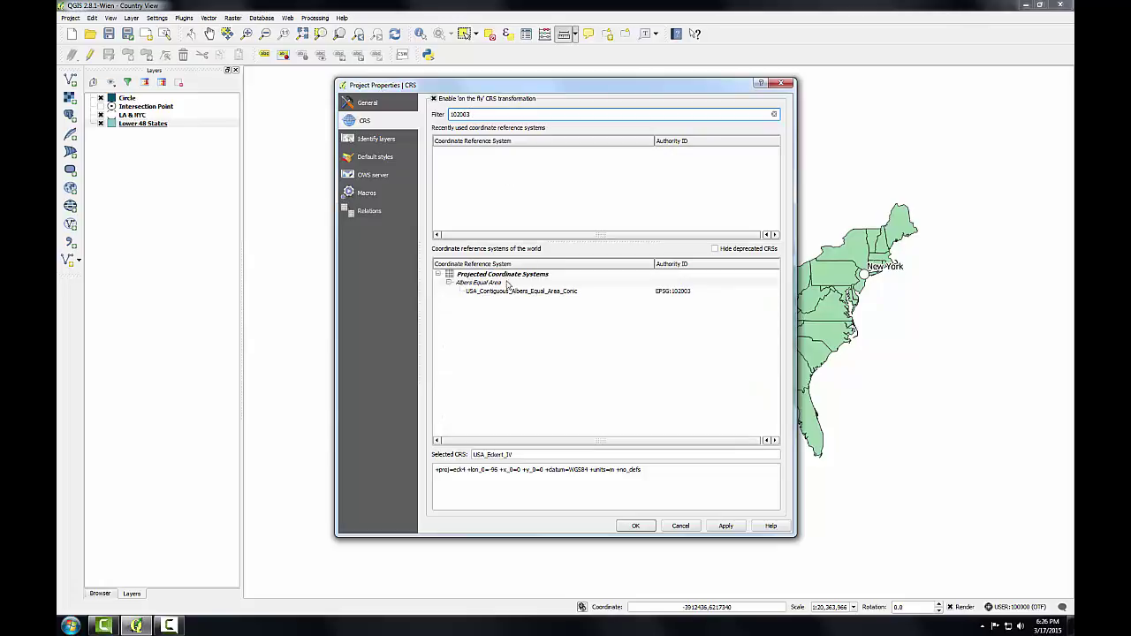
{"action": "left_click", "coordinate": [507, 290]}
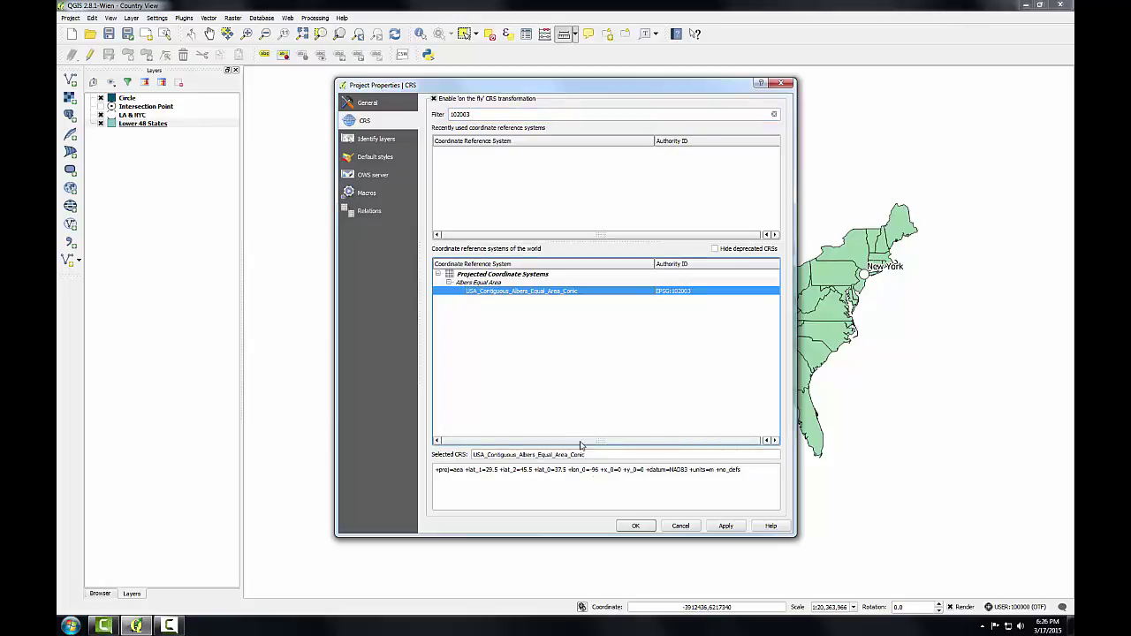
{"action": "left_click", "coordinate": [624, 527]}
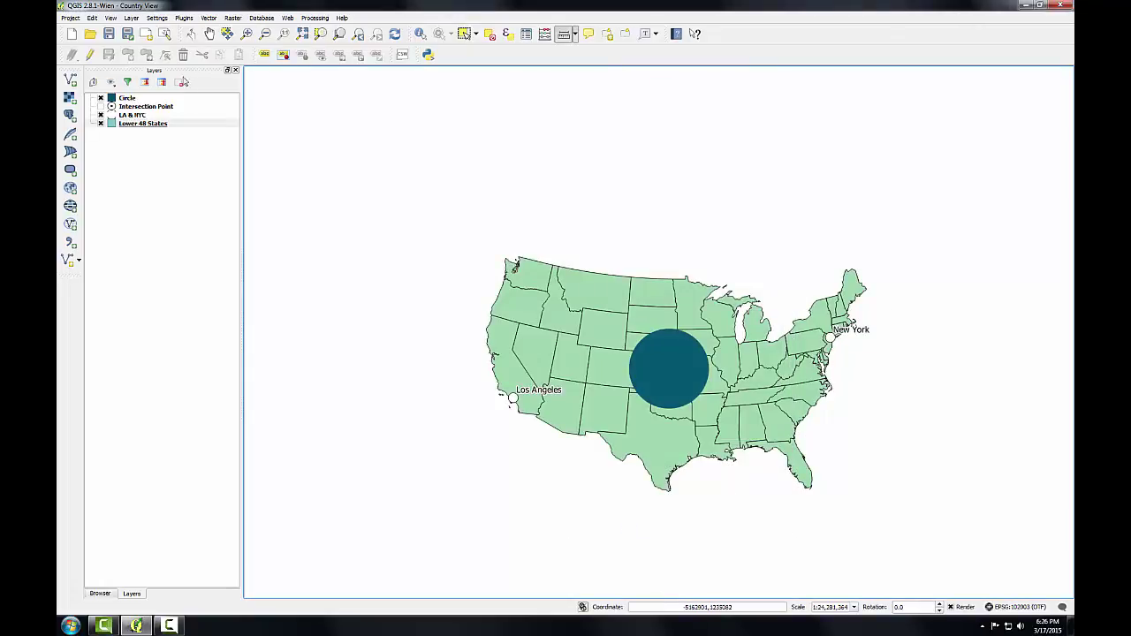
{"action": "left_click", "coordinate": [247, 33]}
Drag a zoom rectangle around the contiguous United States, circle and city points
{"action": "left_click_drag", "start_coordinate": [467, 241], "coordinate": [911, 500]}
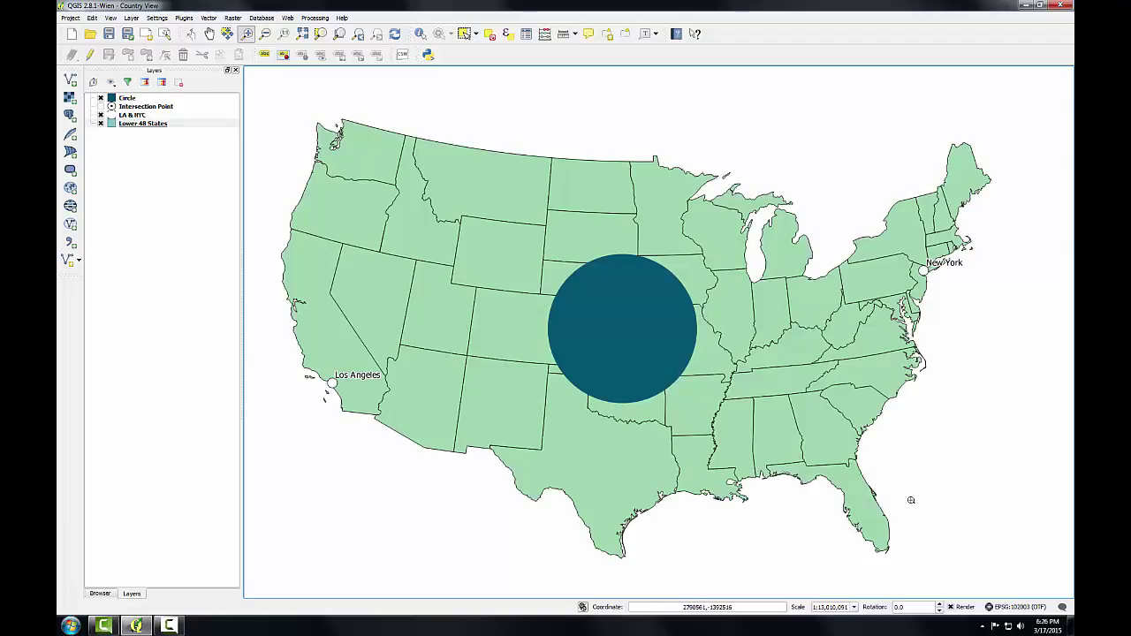